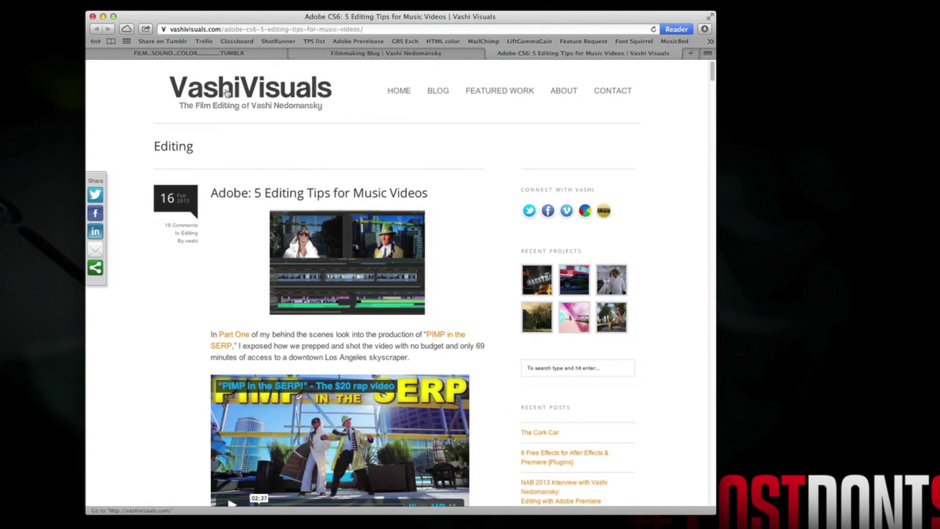
- Scroll through the VashiVisuals article to read TIP #3, The Pancake Timeline
scroll(491, 104, "down", 1)
scroll(491, 105, "down", 15)
scroll(493, 106, "down", 20)
scroll(492, 106, "down", 4)
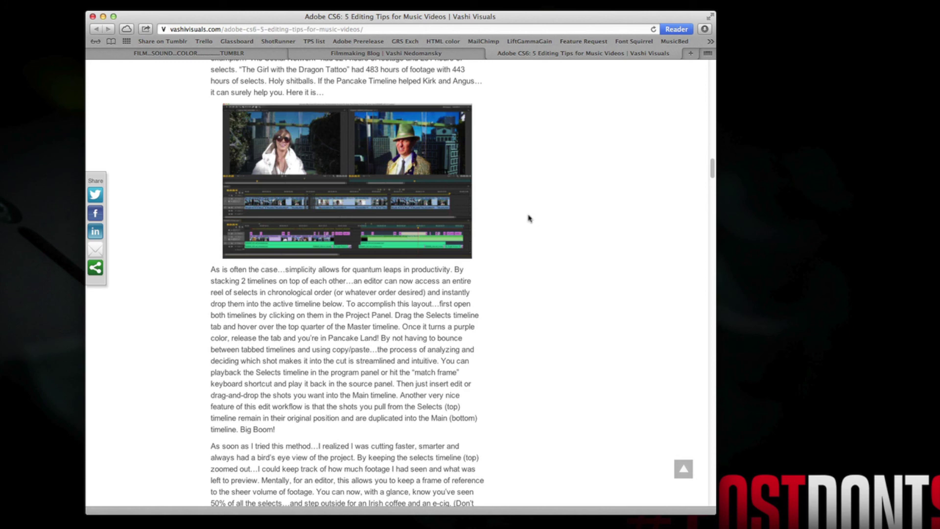
scroll(529, 219, "down", 1)
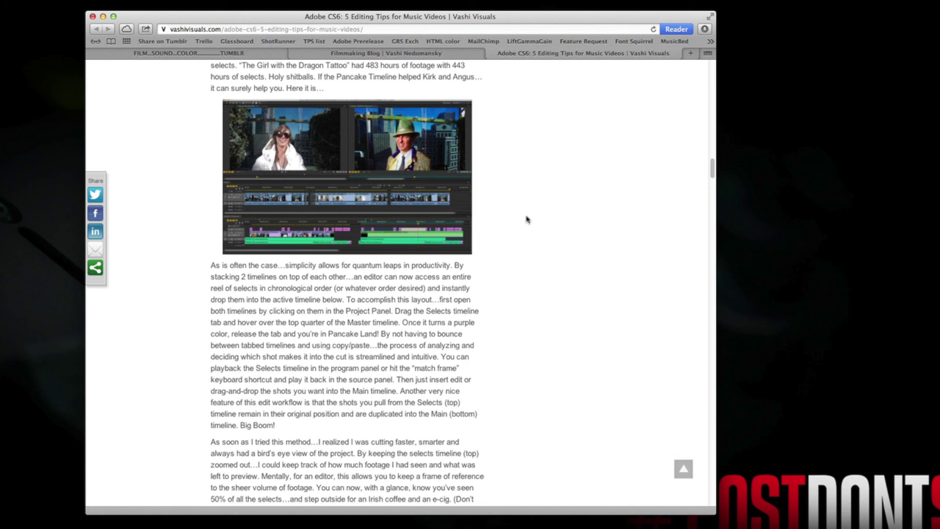
scroll(525, 216, "up", 15)
scroll(526, 220, "up", 15)
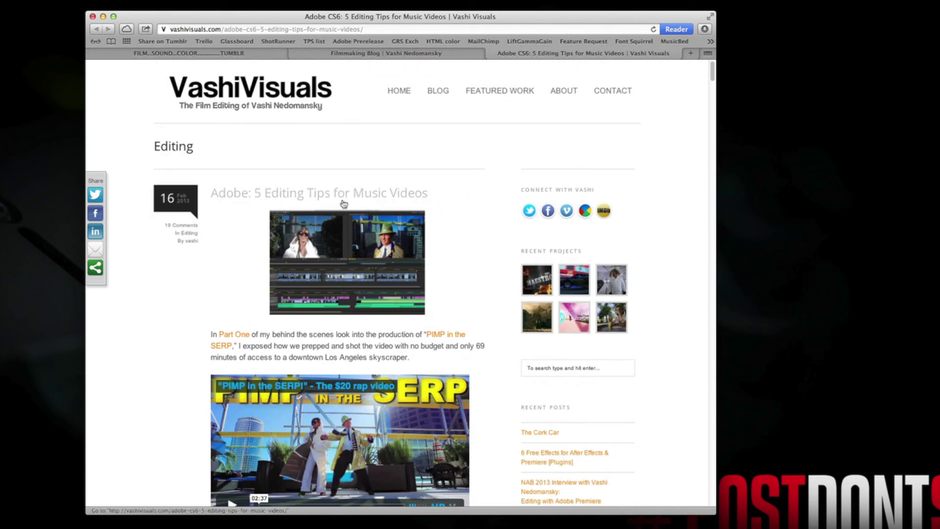
scroll(445, 154, "down", 10)
scroll(447, 153, "down", 8)
scroll(447, 154, "down", 8)
scroll(426, 187, "down", 9)
scroll(426, 187, "down", 5)
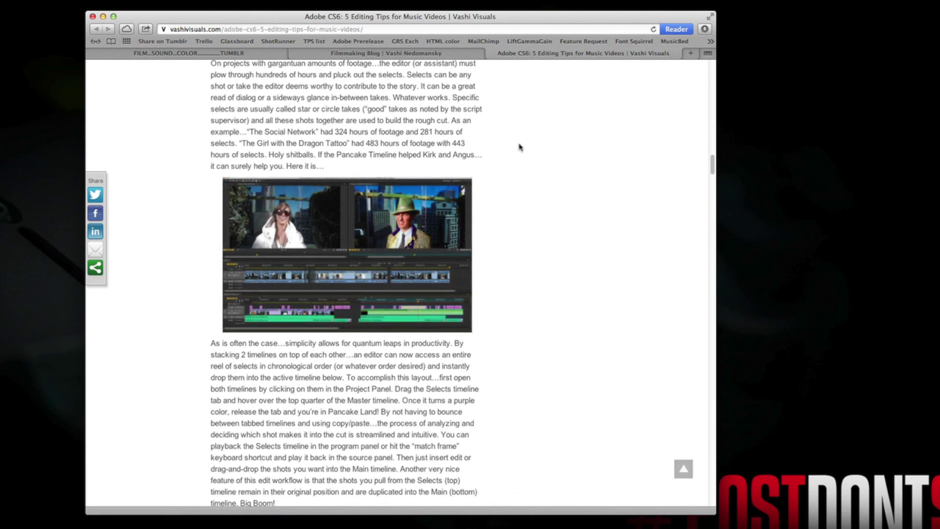
scroll(532, 139, "up", 10)
scroll(532, 140, "down", 10)
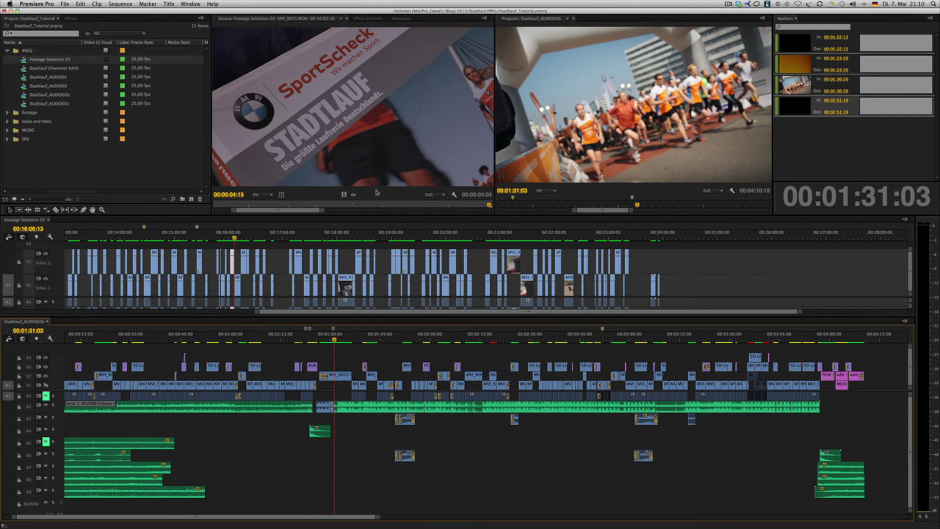
left_click(191, 5)
mouse_move(199, 13)
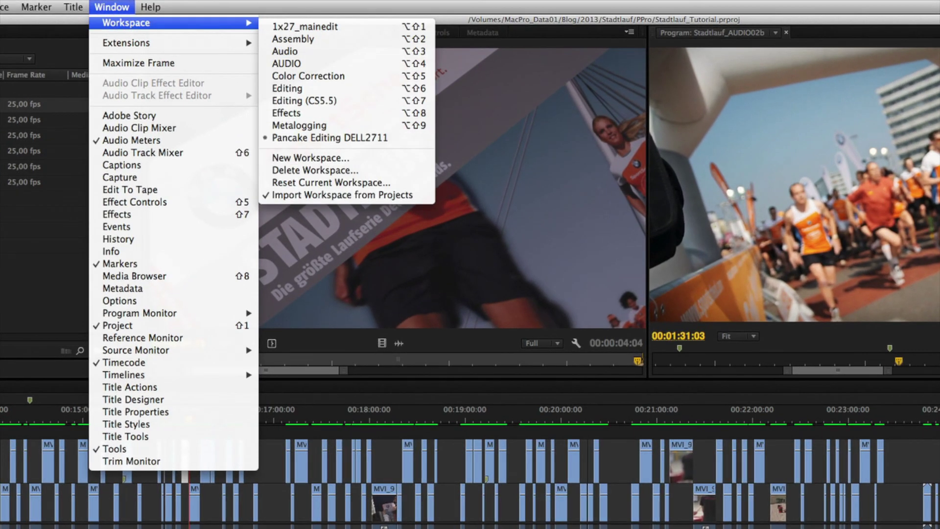
key("Escape")
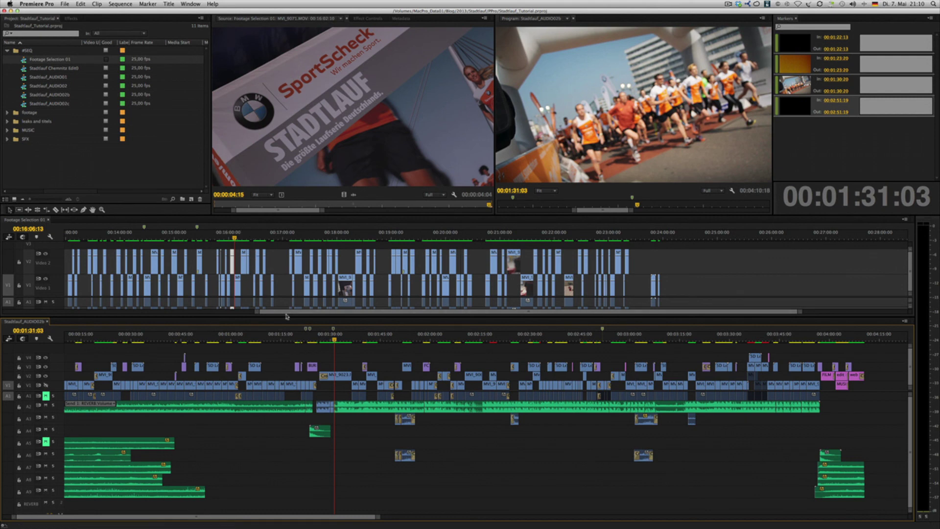
- Move the upper Footage Selection 01 playhead to 00:01:28:08
left_click_drag(288, 316, 243, 324)
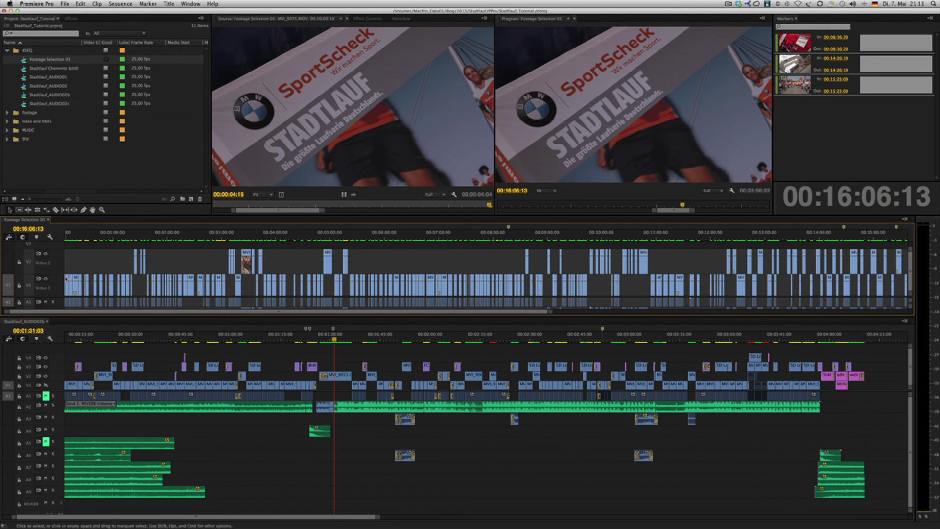
left_click(139, 237)
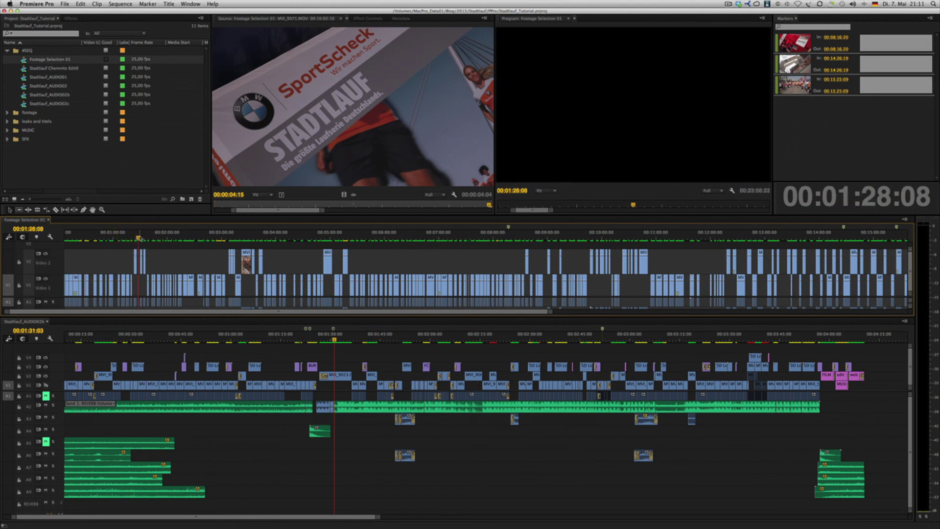
scroll(664, 273, "down", 5)
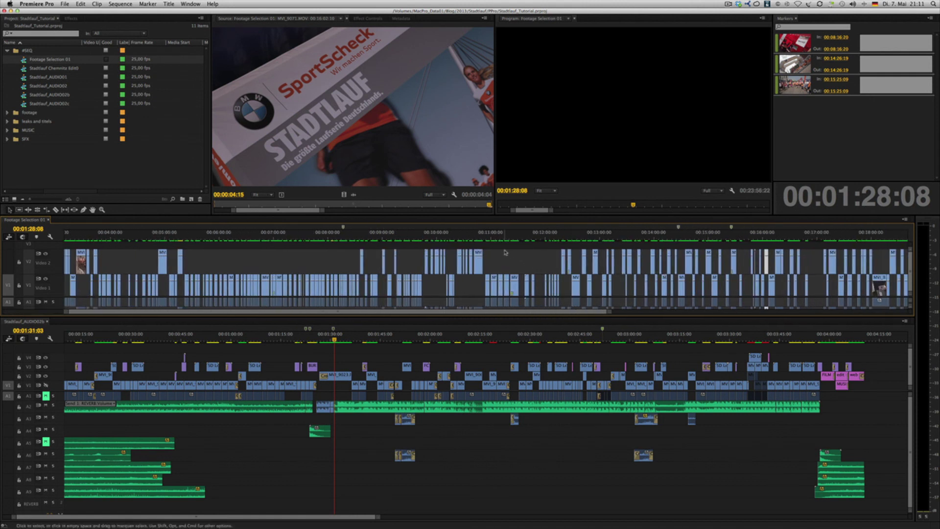
scroll(505, 252, "down", 10)
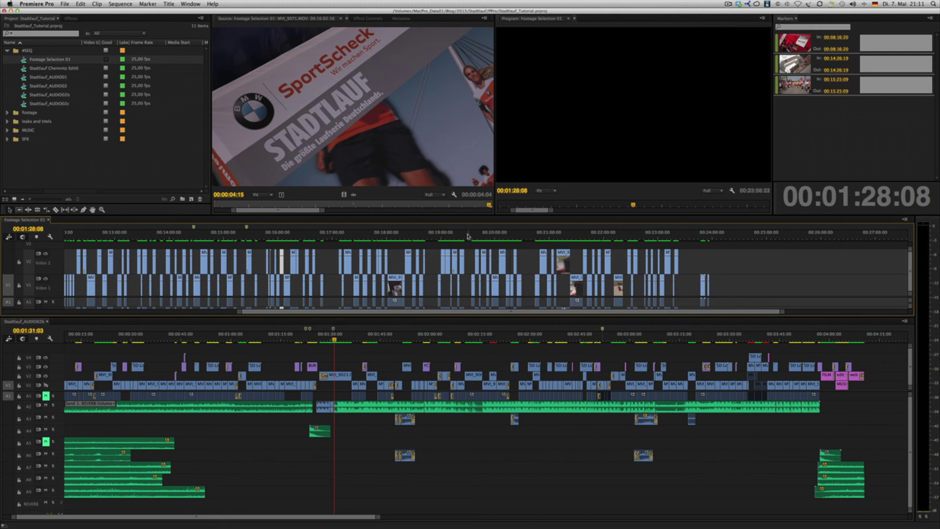
- Scrub the selects past the drummers and BMW banner shots, then zoom out to the whole sequence
left_click_drag(474, 236, 452, 236)
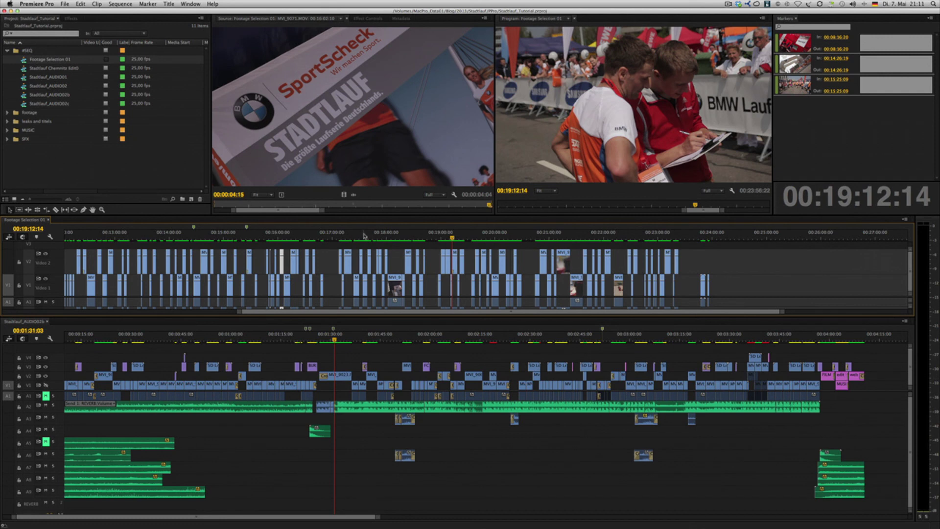
left_click_drag(548, 237, 595, 239)
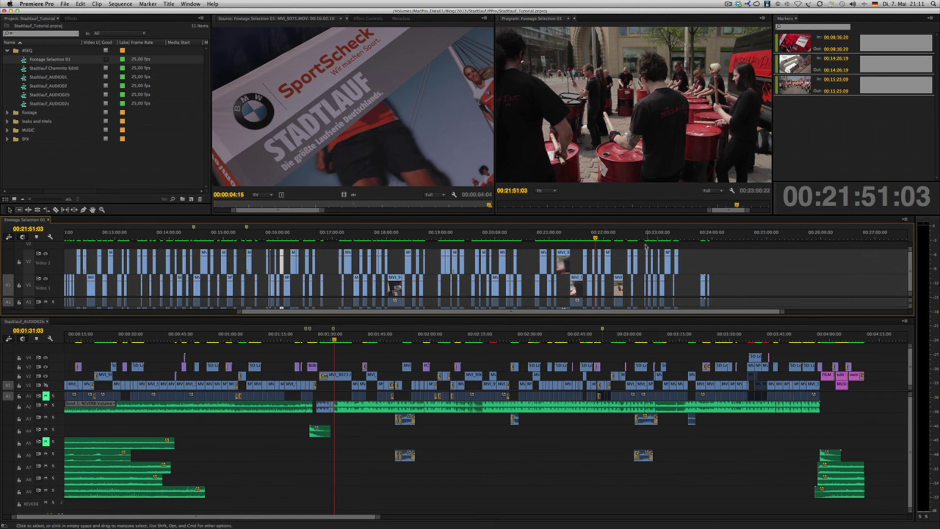
left_click_drag(629, 236, 660, 238)
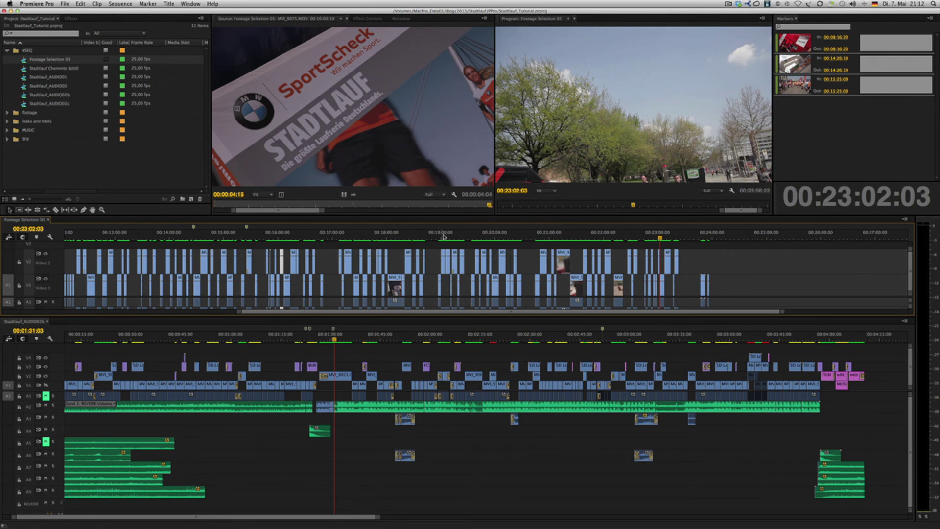
left_click_drag(446, 237, 450, 238)
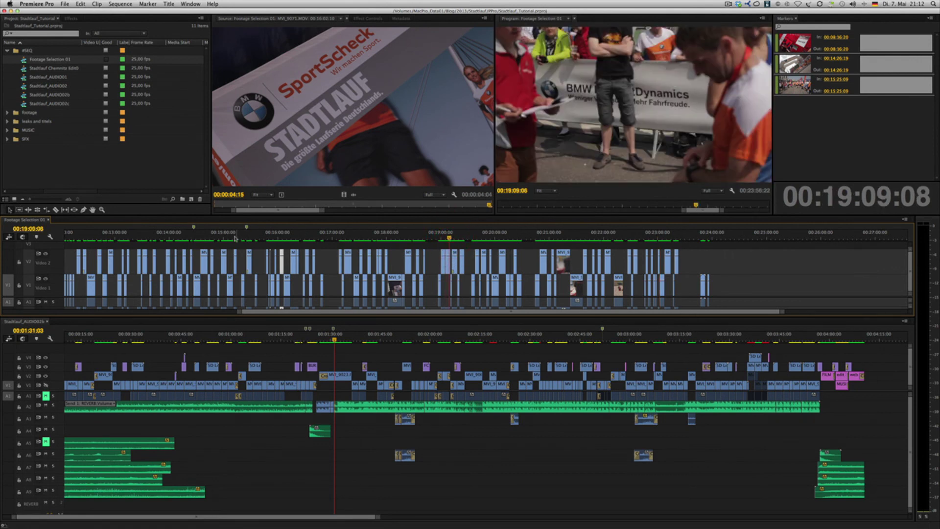
left_click_drag(230, 238, 292, 236)
left_click_drag(349, 320, 163, 316)
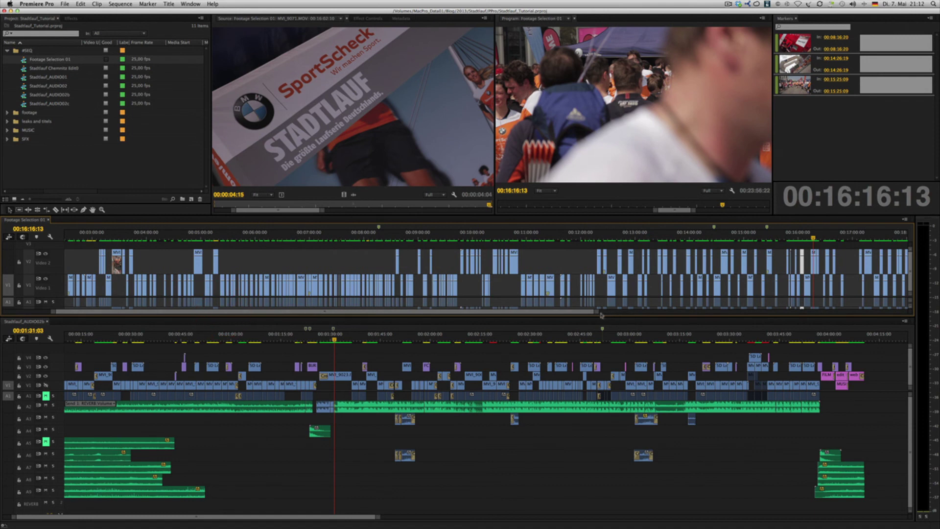
left_click_drag(596, 316, 723, 316)
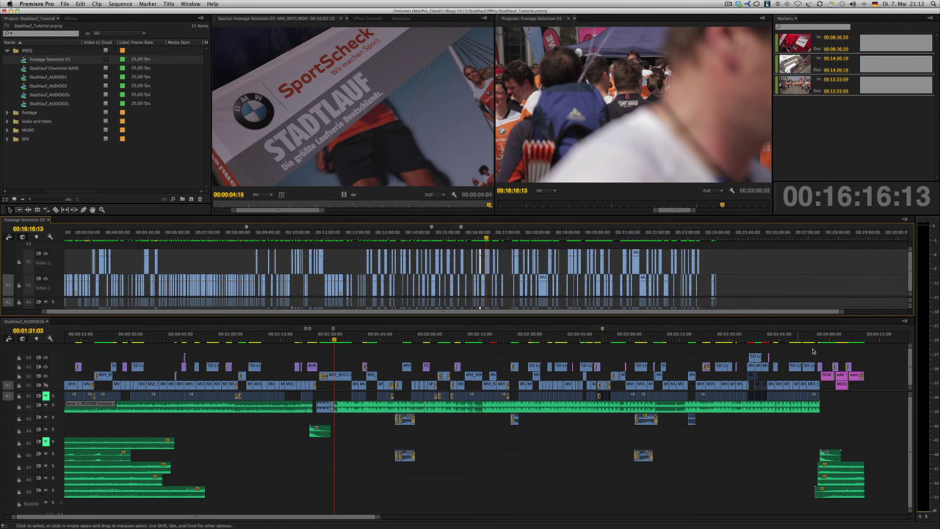
- Park the master playhead at 00:04:20:19, then zoom the selects in to the banner shot at 00:16:05:08
scroll(828, 348, "right", 5)
left_click(612, 340)
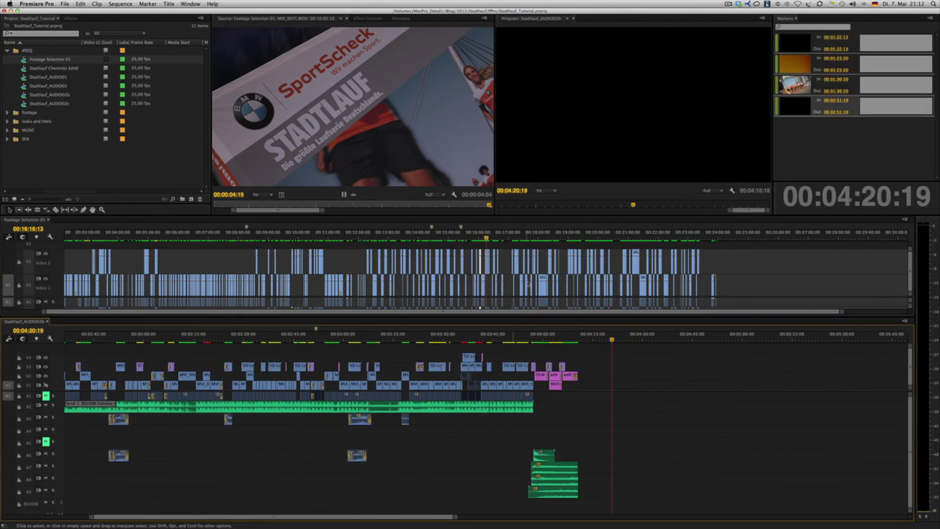
left_click(484, 233)
key("F5")
key("F5")
key("F5")
key("F5")
key("F5")
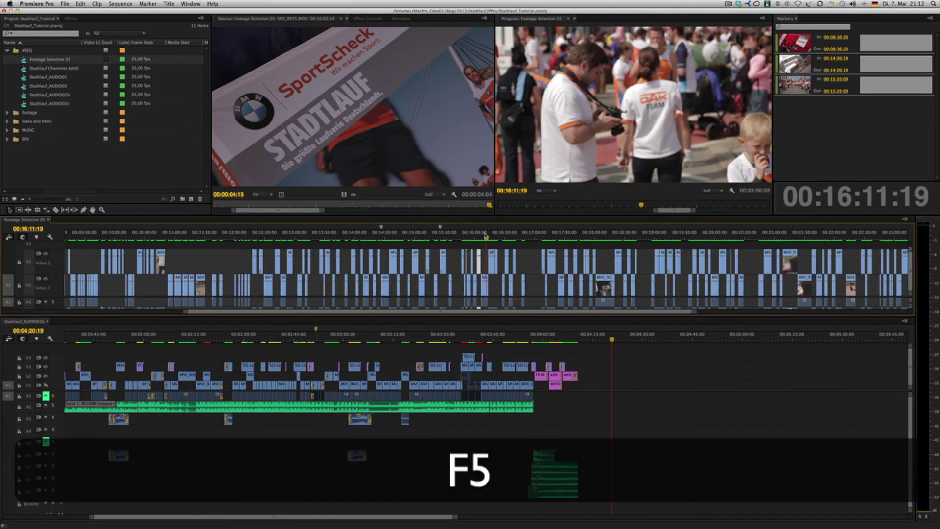
left_click(558, 238)
left_click_drag(558, 238, 383, 233)
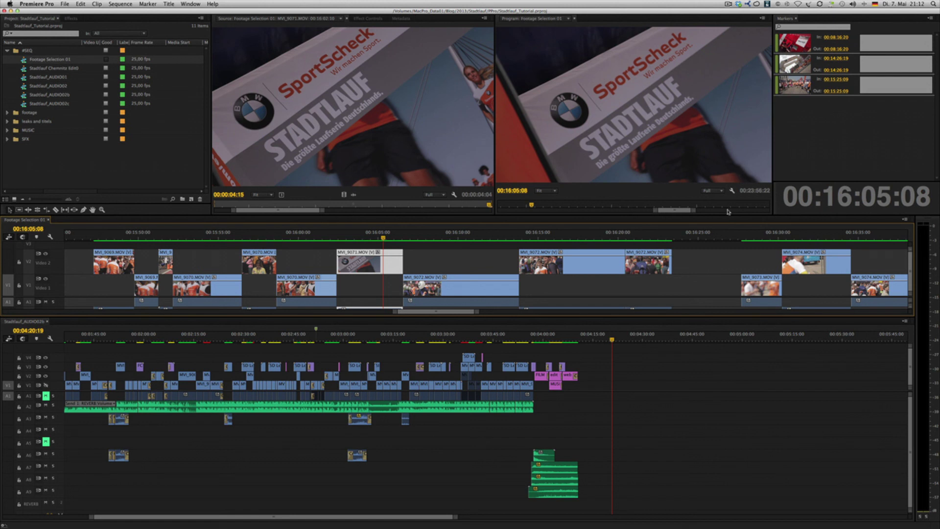
- Drag shot MVI_9071 from the selects into the master sequence at 00:04:15:03
left_click(608, 339)
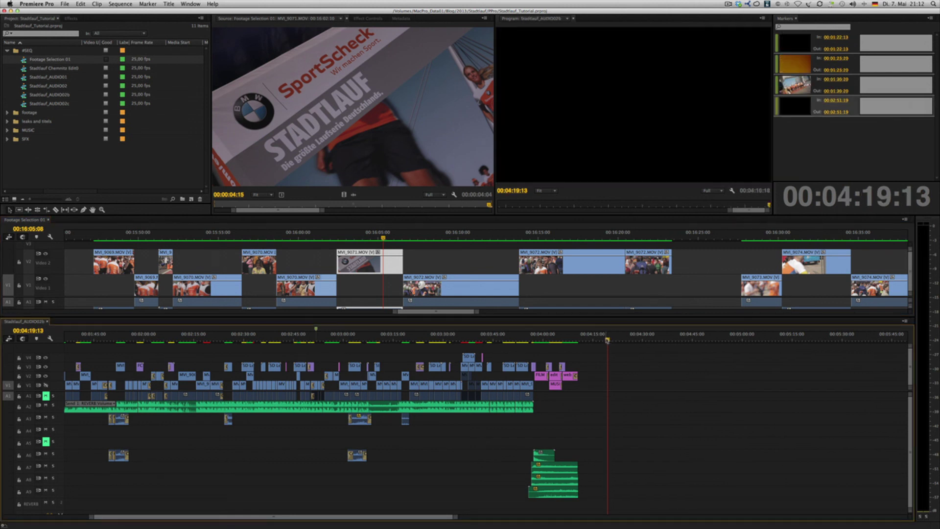
left_click(593, 338)
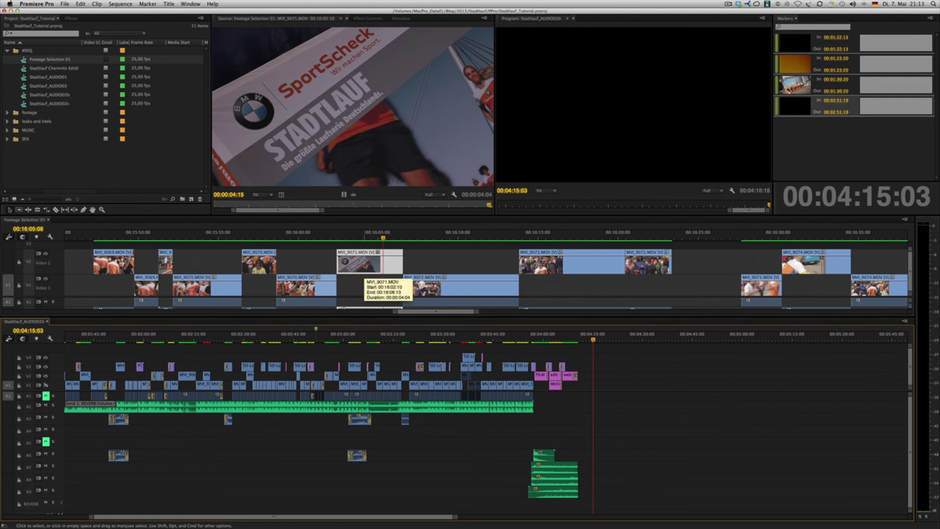
left_click_drag(382, 274, 625, 384)
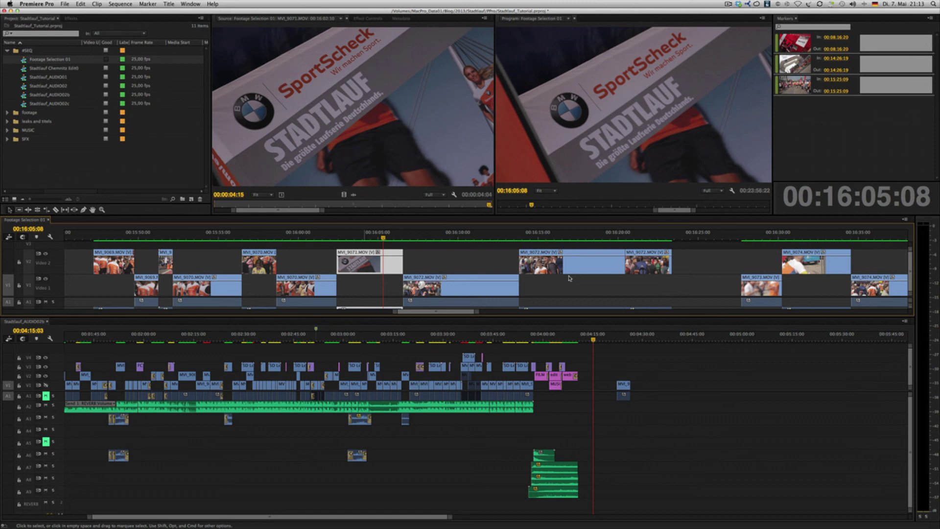
- Bring MVI_9070 into the master near 04:30, splitting it with the Razor and dropping the cut piece
left_click(591, 262)
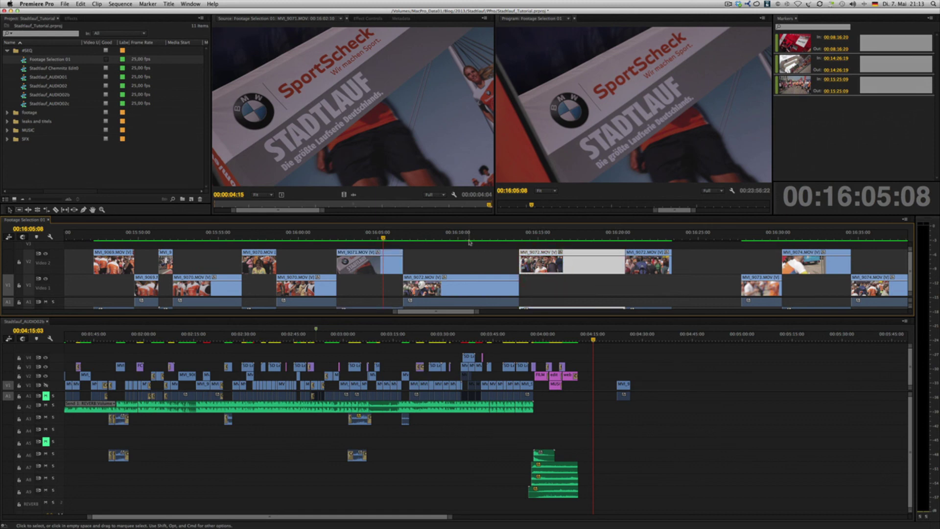
left_click(469, 234)
left_click(299, 234)
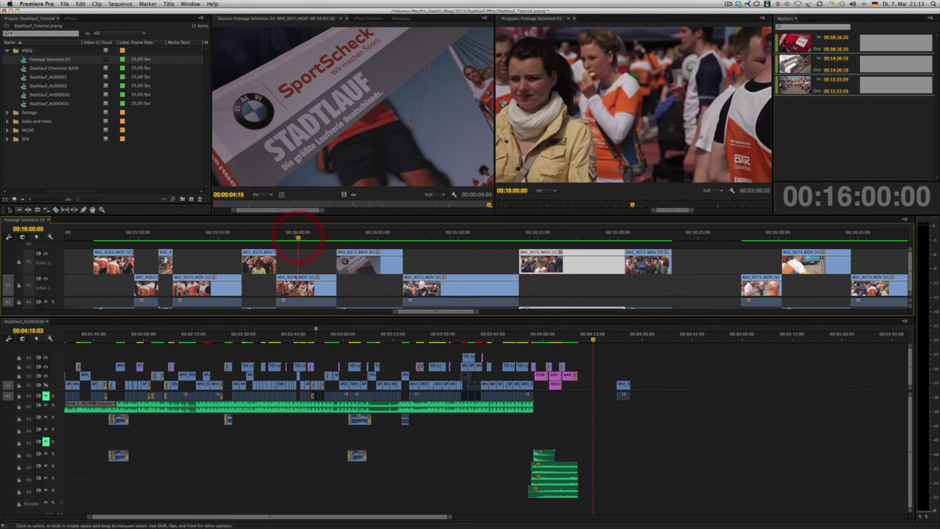
left_click_drag(310, 282, 639, 390)
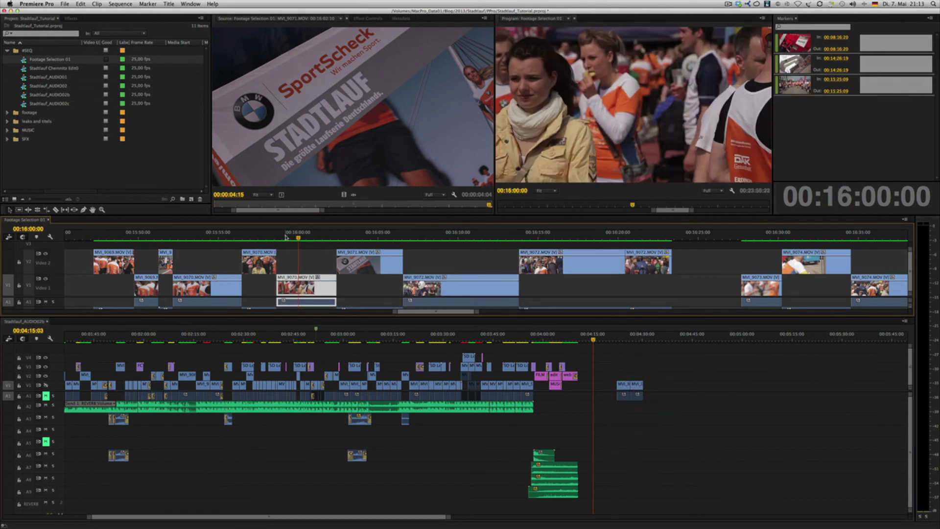
key("space")
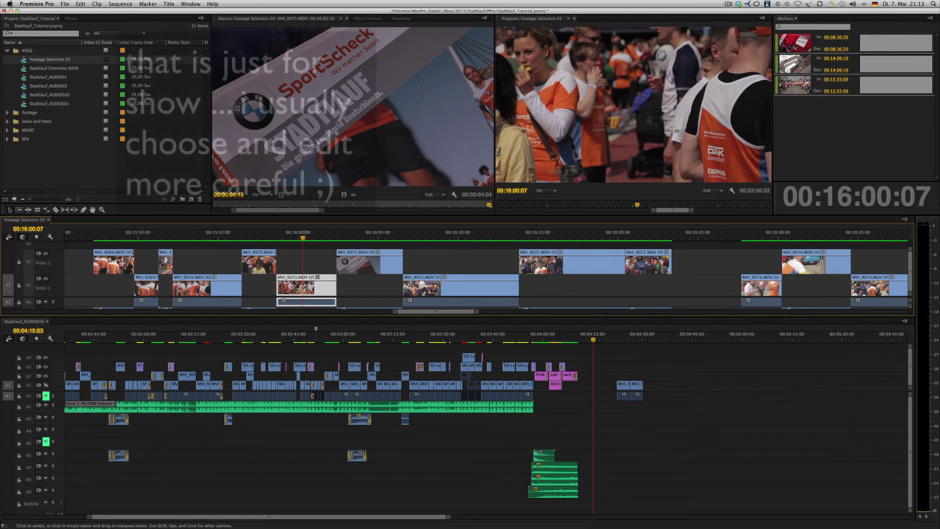
left_click(307, 279)
key("v")
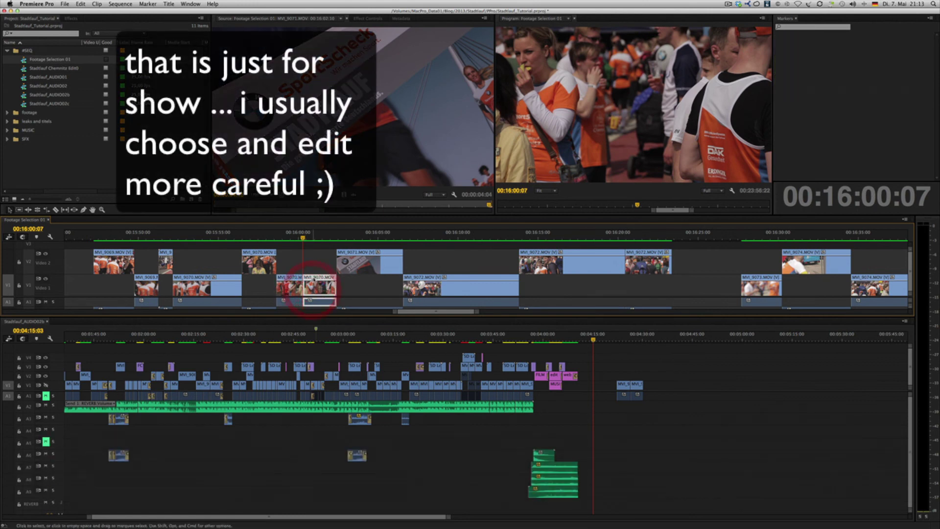
left_click_drag(313, 290, 652, 390)
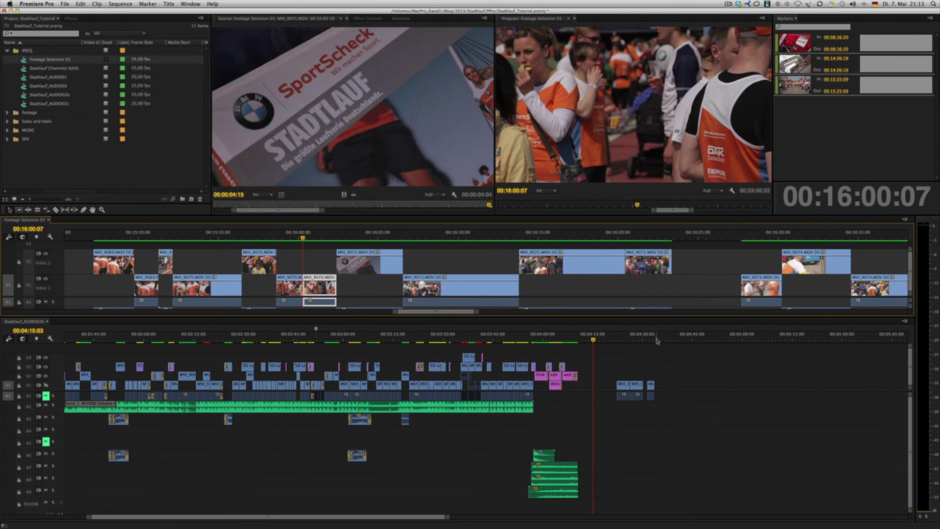
- Overwrite MVI_9071 from source 00:00:04:10 into the master sequence near 04:34 with F10
left_click(657, 340)
left_click(390, 259)
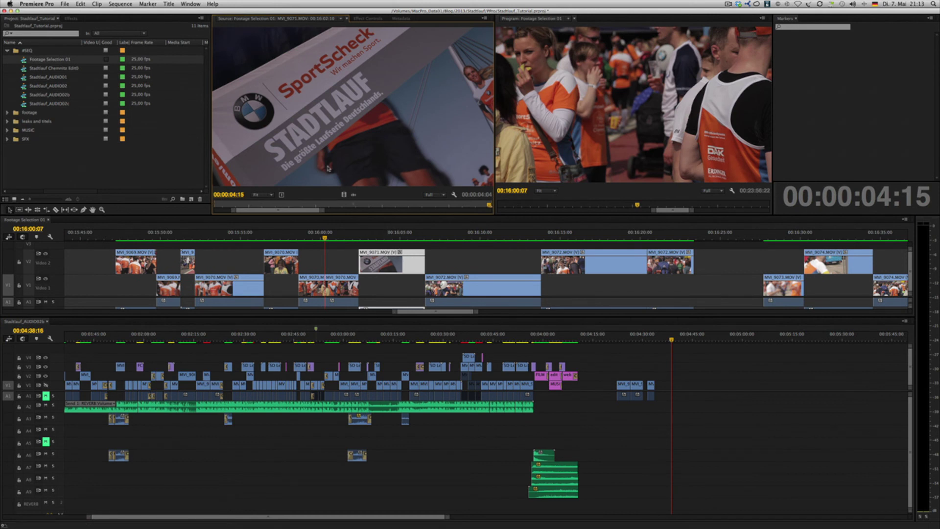
key("Left")
key("Left")
key("Left")
key("Left")
key("Left")
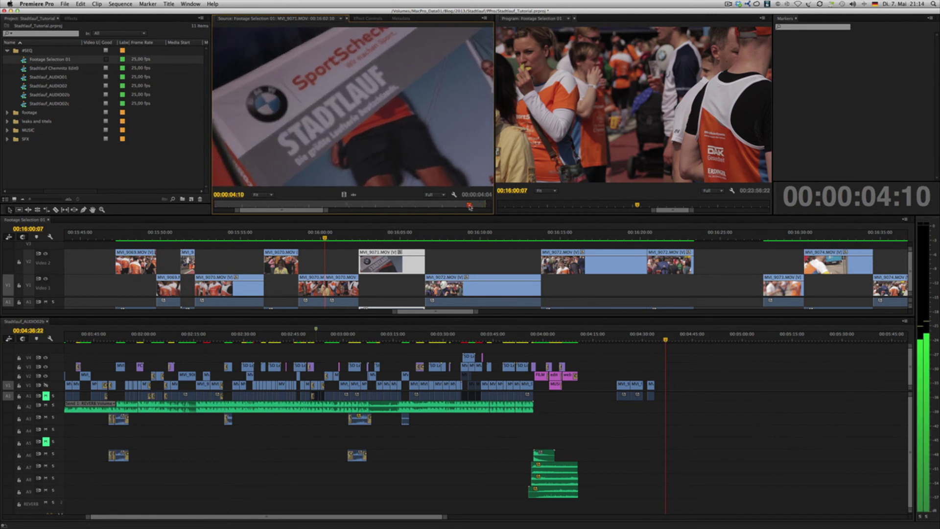
left_click(35, 321)
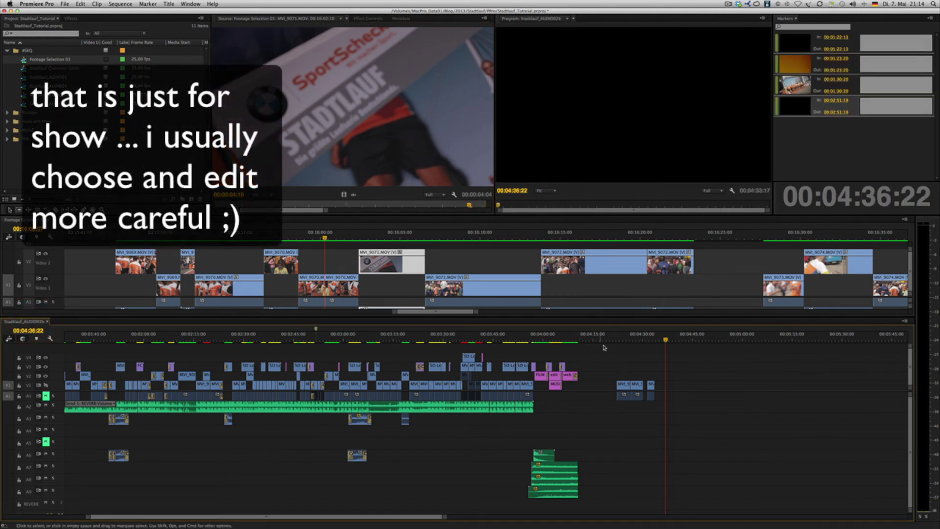
key("F10")
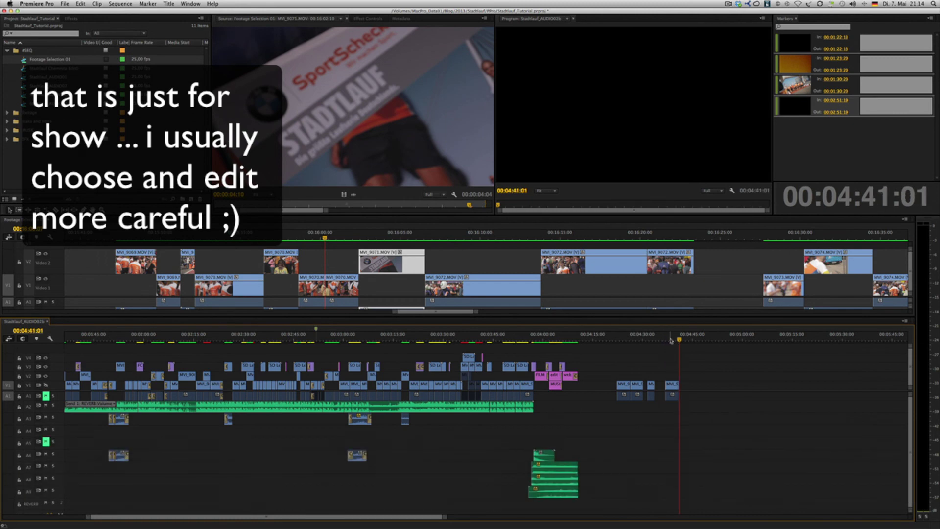
- Load MVI_9072 as the source and overwrite it into the master sequence just past 04:41
left_click(671, 336)
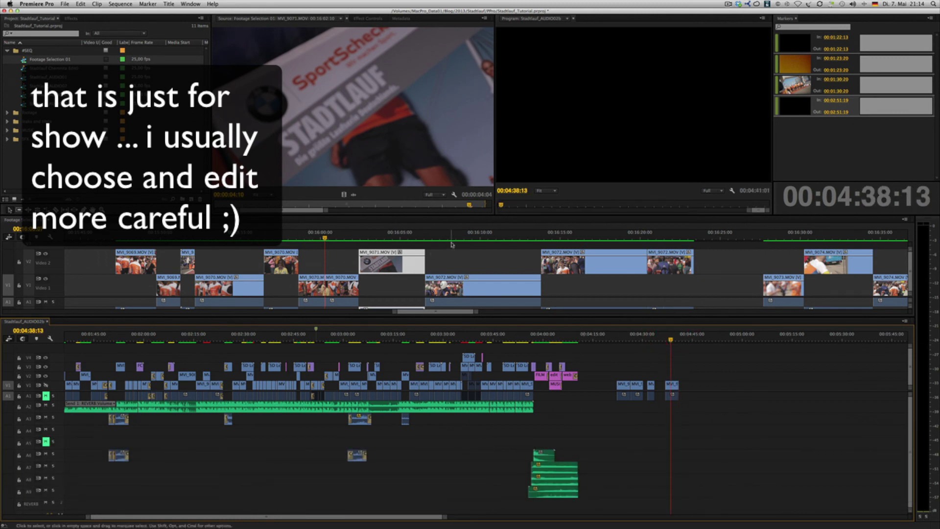
left_click(450, 240)
left_click(459, 239)
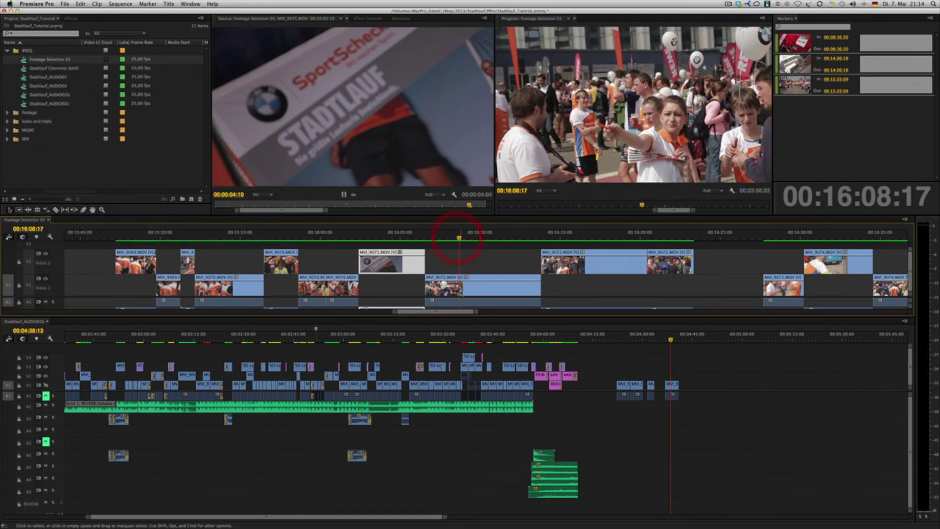
double_click(461, 288)
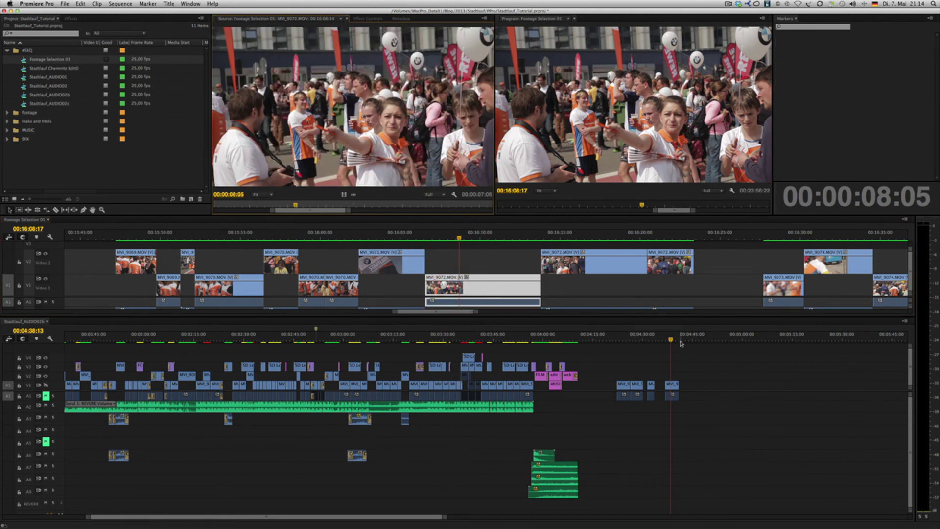
left_click(680, 340)
key("Right")
key("Right")
key("Right")
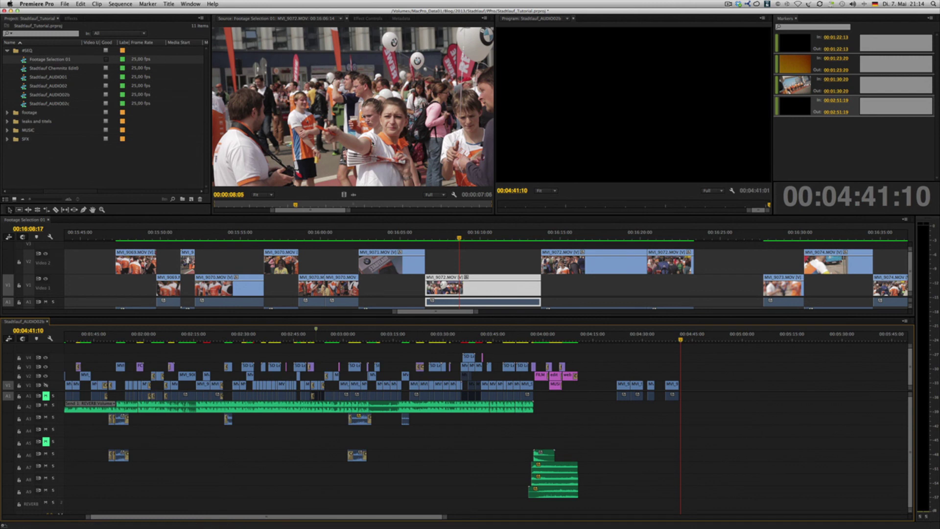
key("F10")
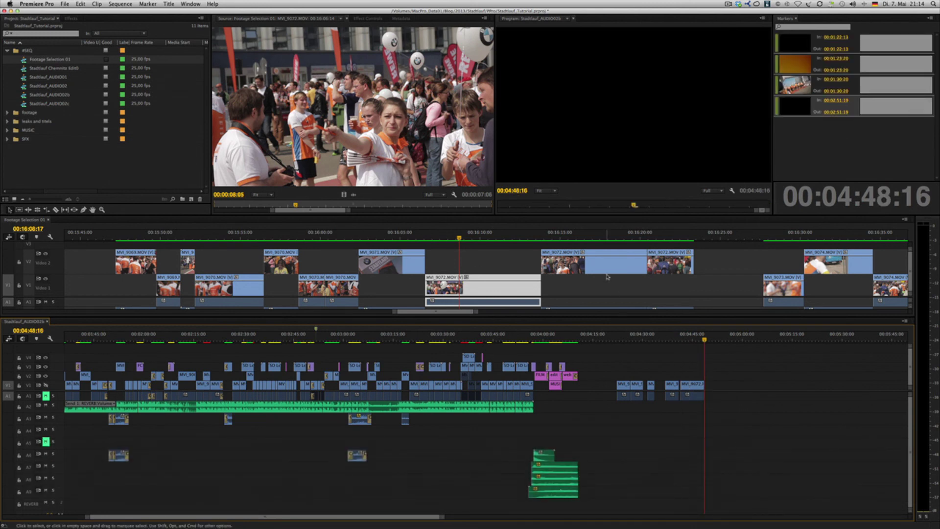
- Load the V2 MVI_9072 clip, cue the source to 00:00:23:13, and overwrite it at the master end
double_click(607, 267)
left_click(401, 206)
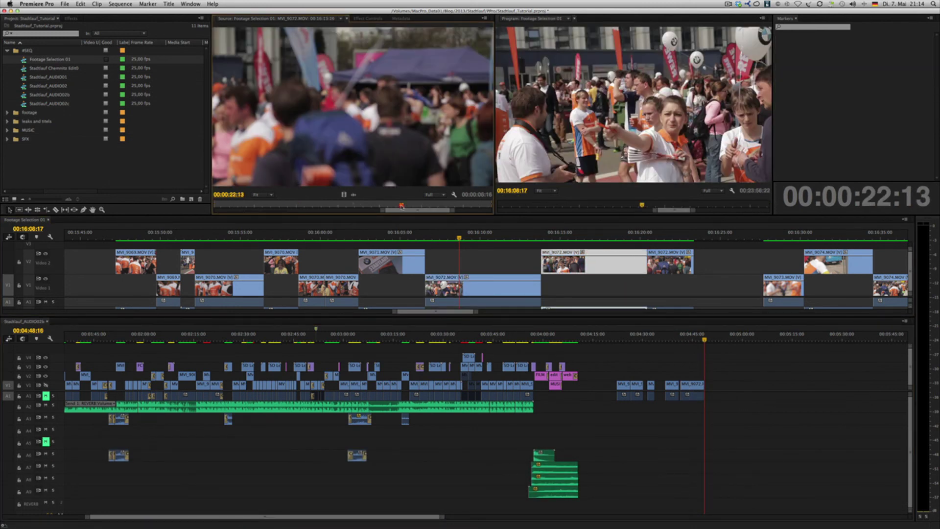
left_click_drag(402, 205, 430, 206)
left_click(430, 206)
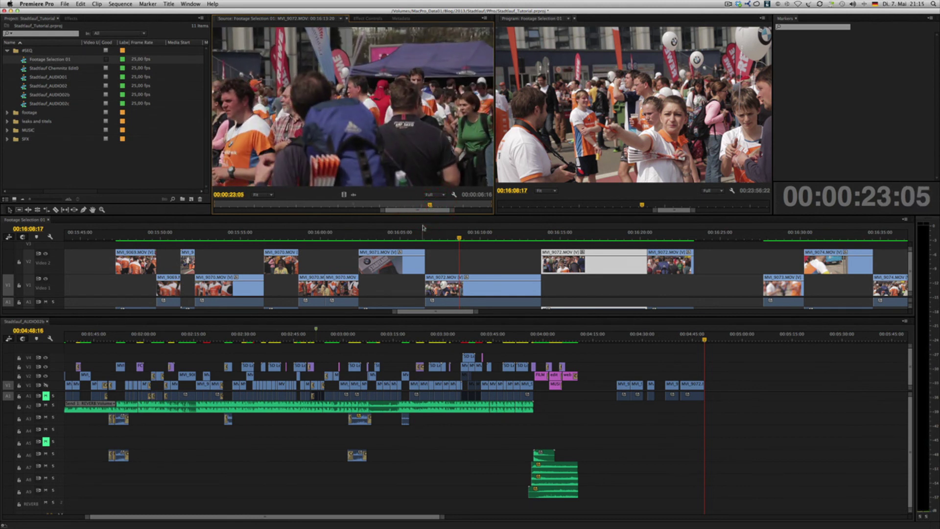
key("l")
key("j")
key("k")
key("l")
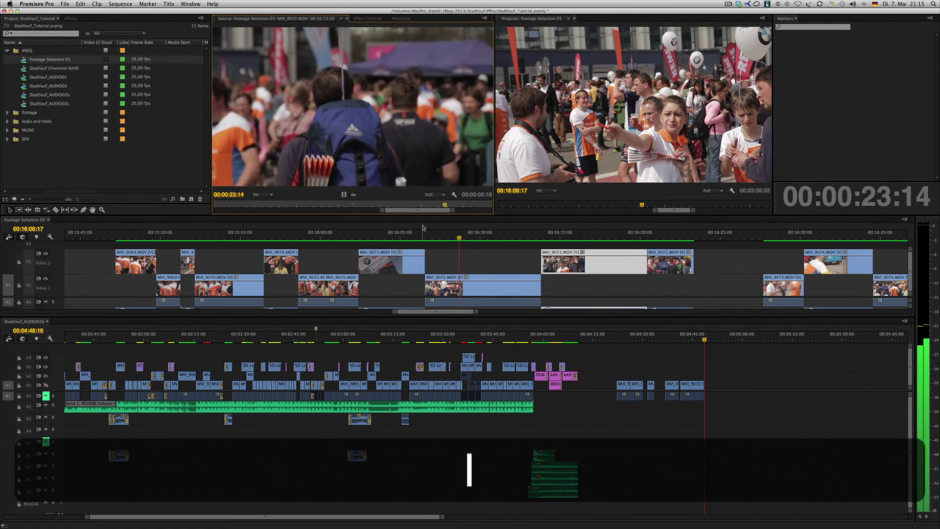
key("k")
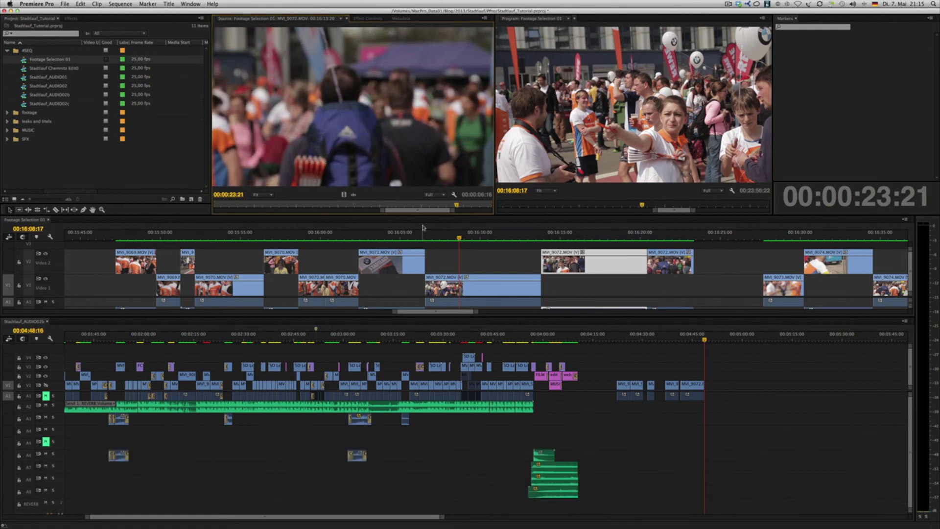
key("Left")
key("Left")
key("Left")
key("Left")
key("Left")
key("Left")
key("Left")
key("Left")
key("Left")
key("Left")
key("Left")
key("Left")
key("Left")
key("Left")
key("Left")
key("Left")
key("Left")
key("Left")
key("Left")
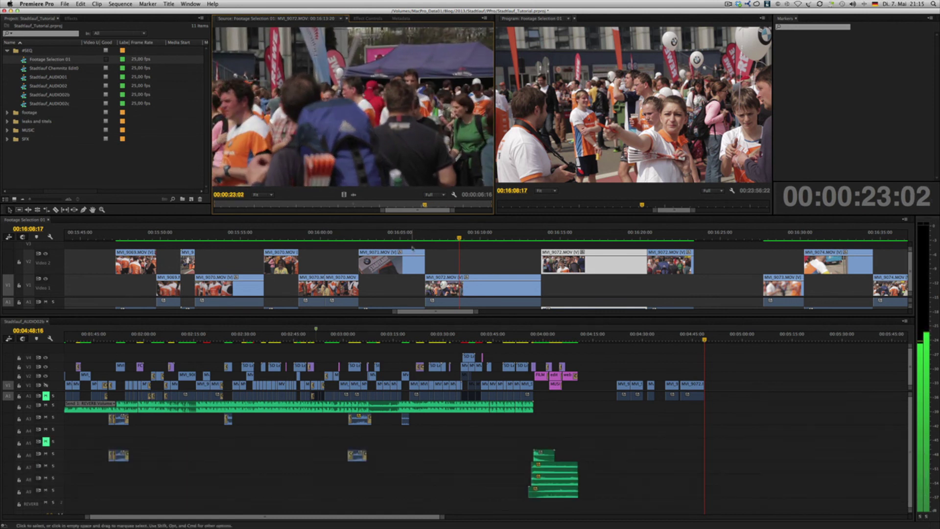
left_click(29, 324)
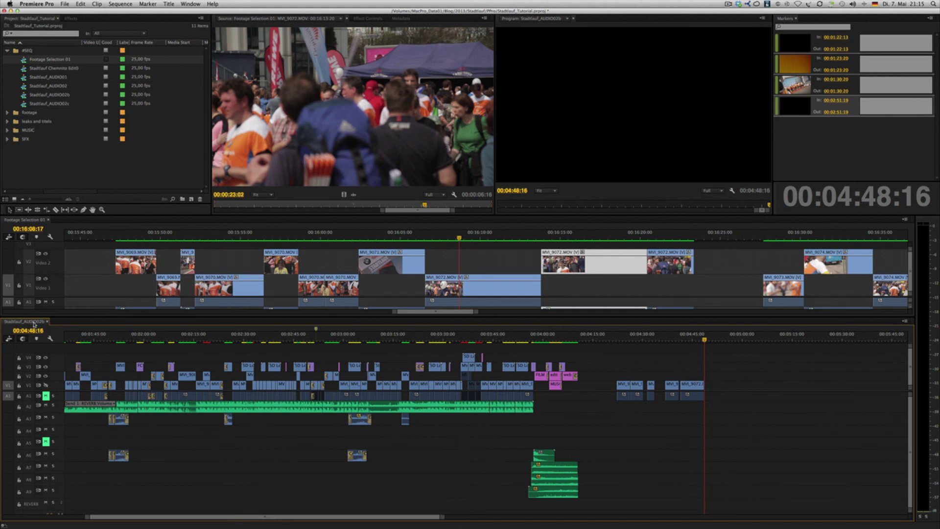
key("F10")
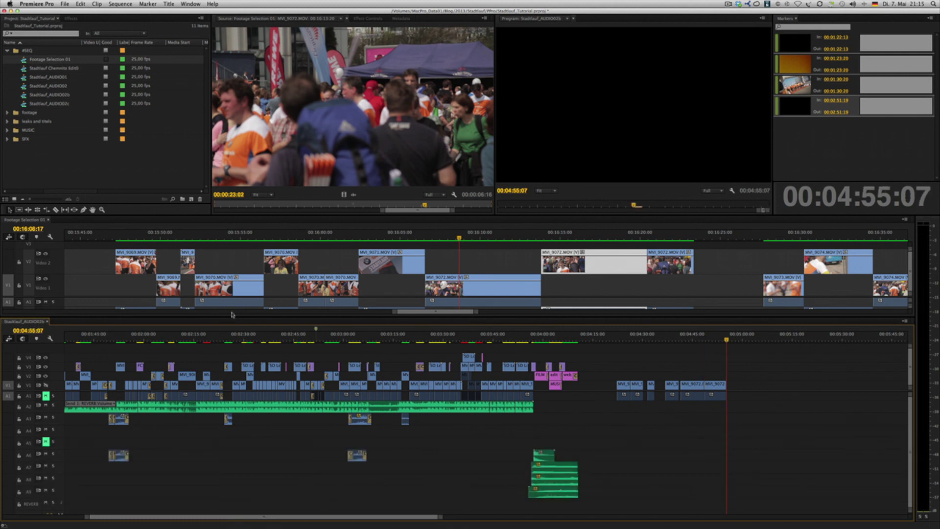
- Drag MVI_9070 from Video 1 of the selects onto the master sequence end, then zoom the selects out fully
left_click(443, 282)
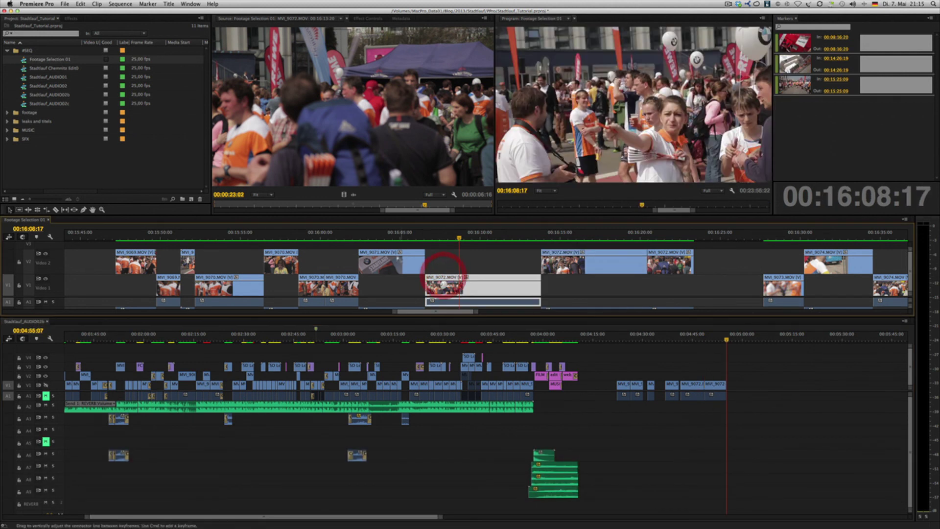
left_click(381, 246)
left_click(313, 283)
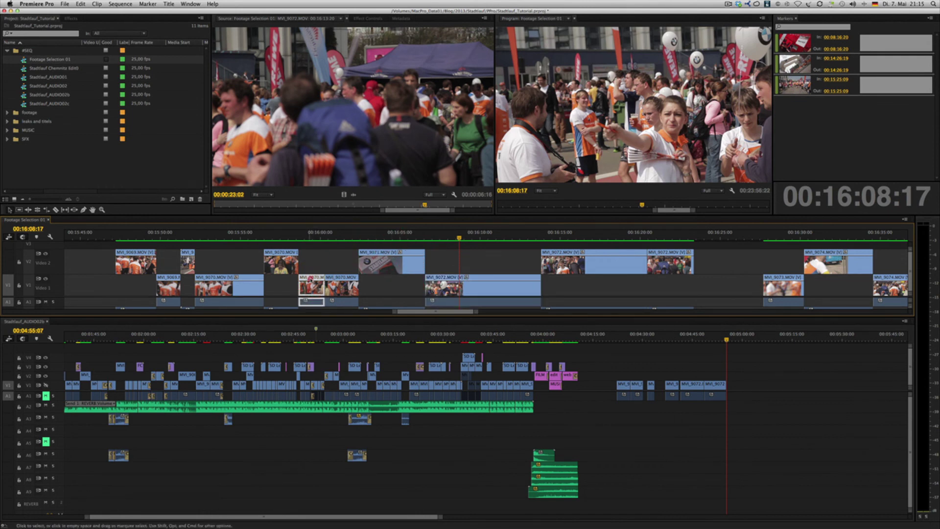
left_click_drag(313, 283, 728, 393)
mouse_move(727, 339)
left_mouse_down()
mouse_move(736, 339)
mouse_move(719, 339)
mouse_move(739, 338)
left_mouse_up()
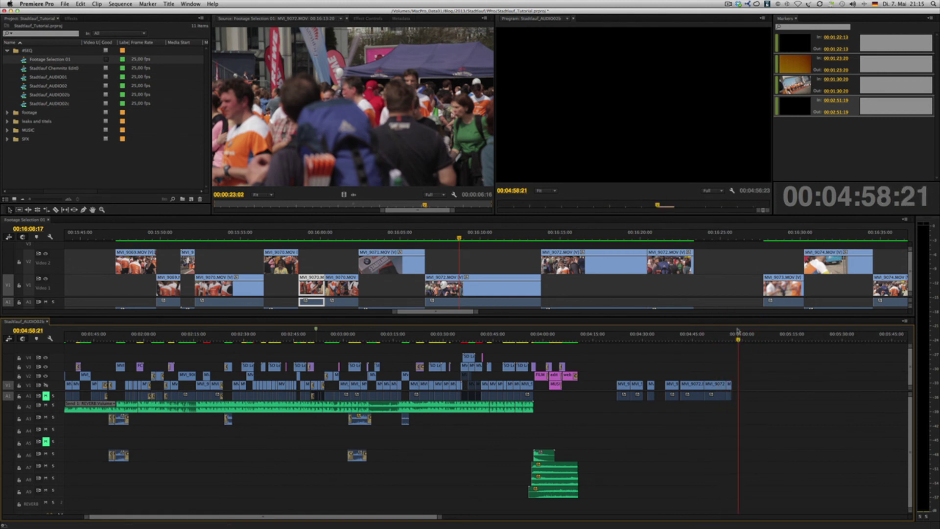
left_click_drag(437, 310, 84, 315)
left_click_drag(143, 313, 699, 313)
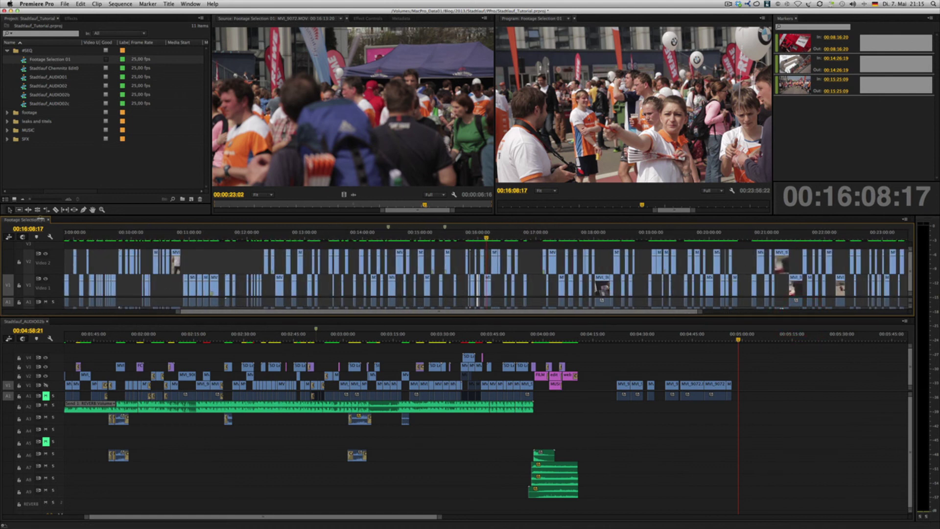